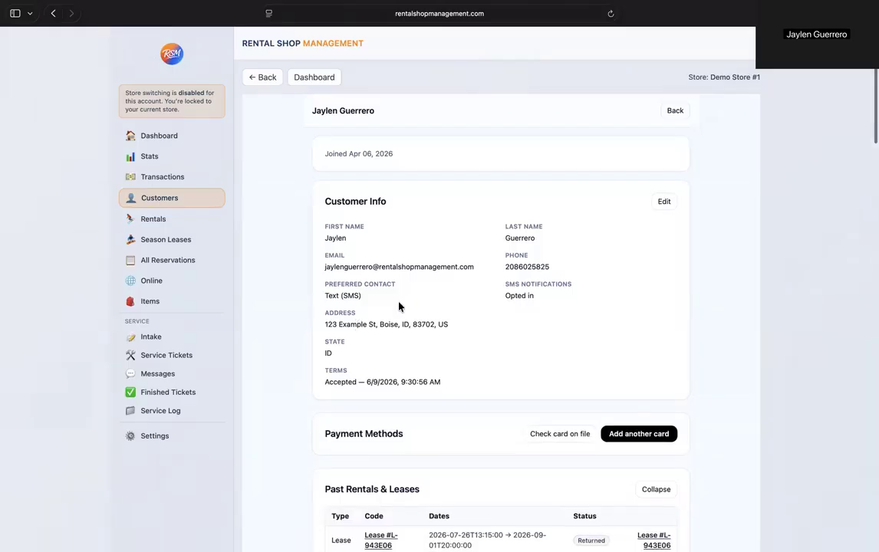
scroll(398, 303, "down", 15)
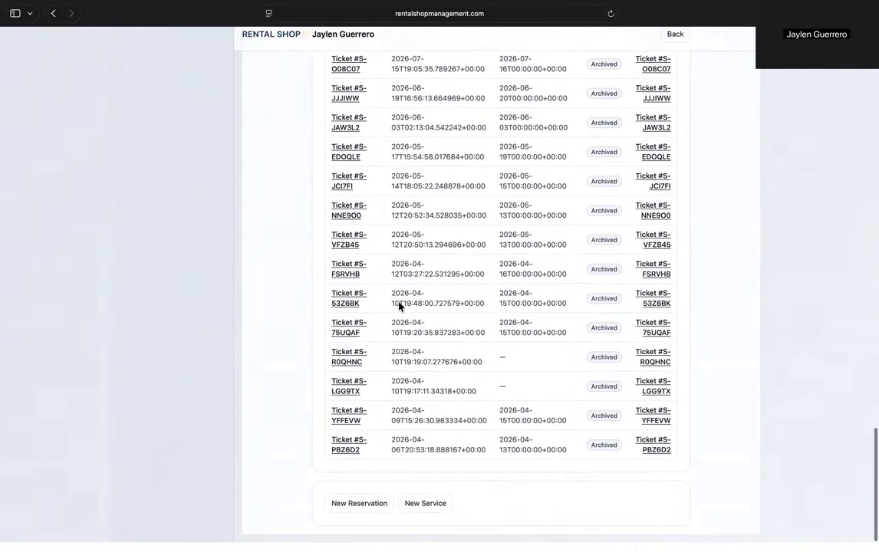
left_click(355, 512)
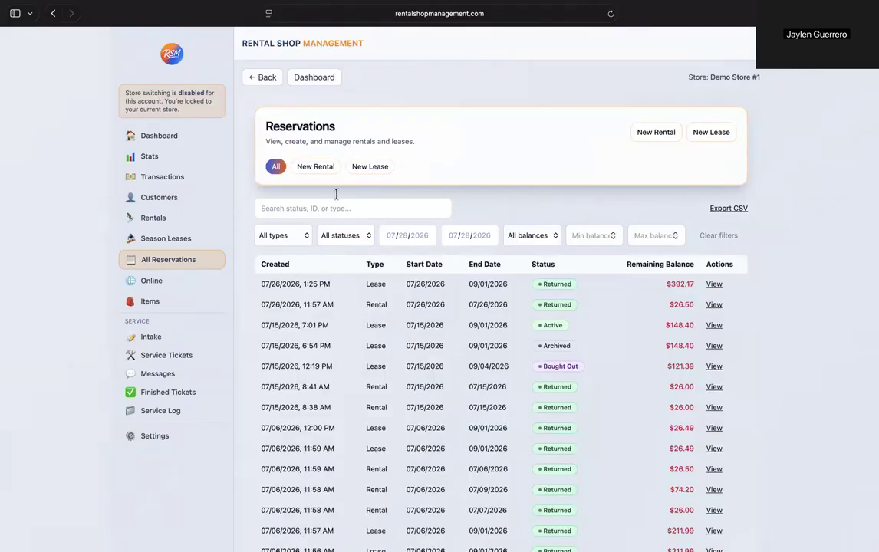
left_click(643, 134)
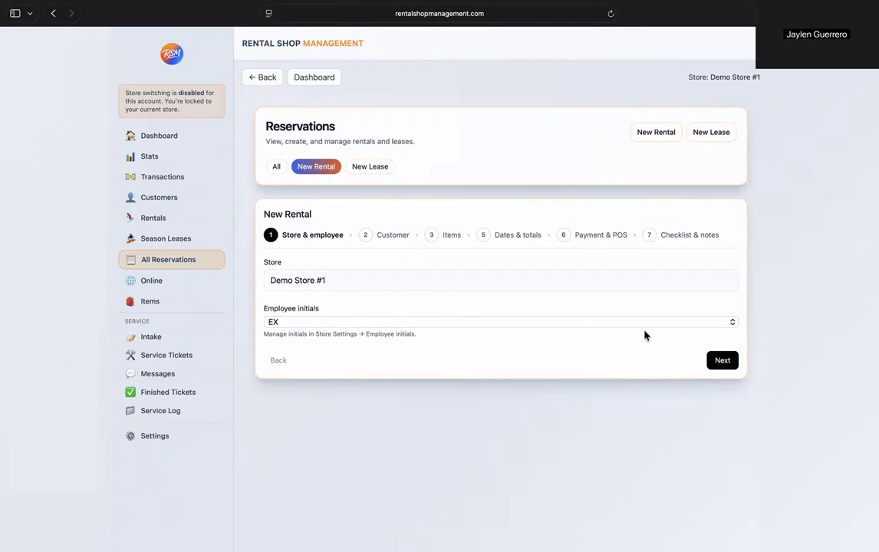
left_click(721, 361)
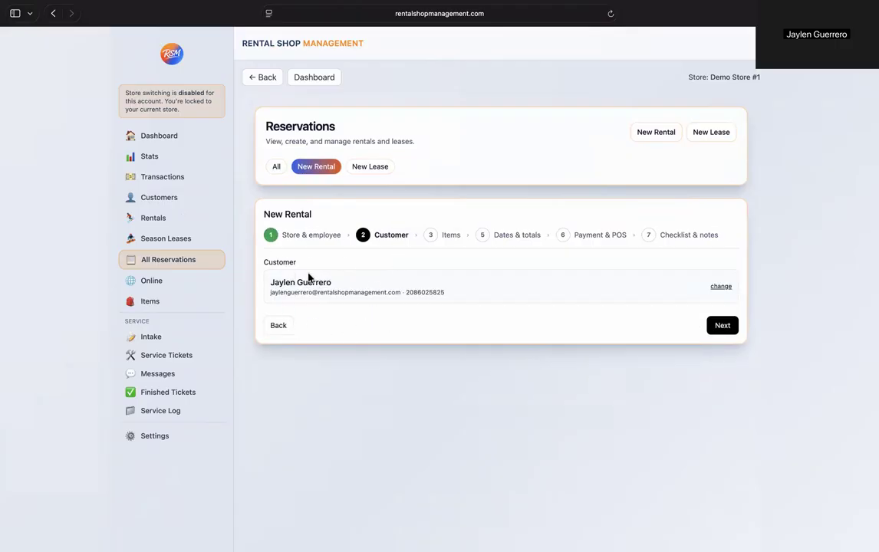
left_click(721, 329)
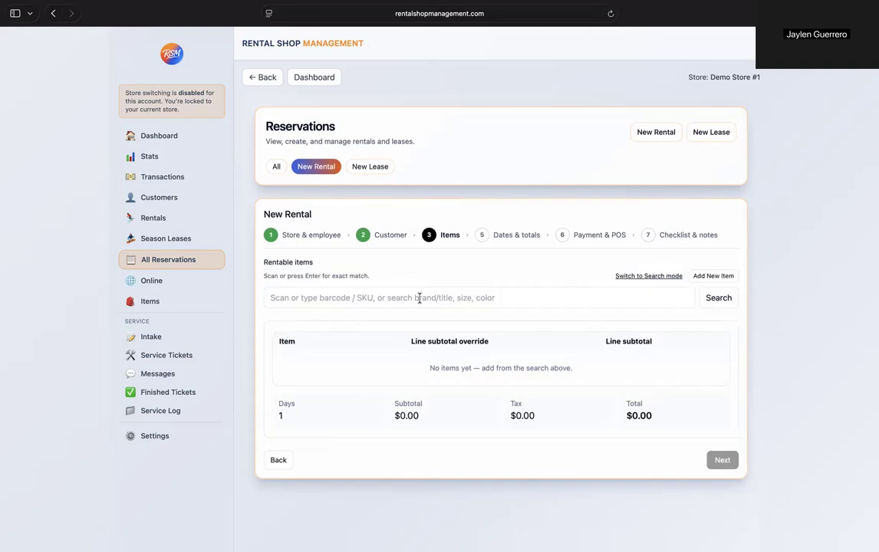
- Start a new rental from All Reservations, accepting the preset store and employee initials
left_click(173, 138)
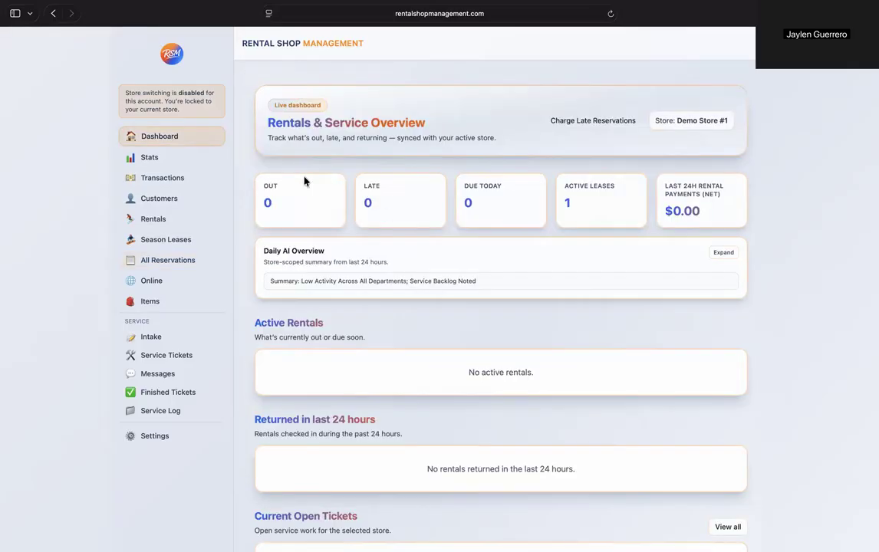
left_click(181, 222)
left_click(176, 262)
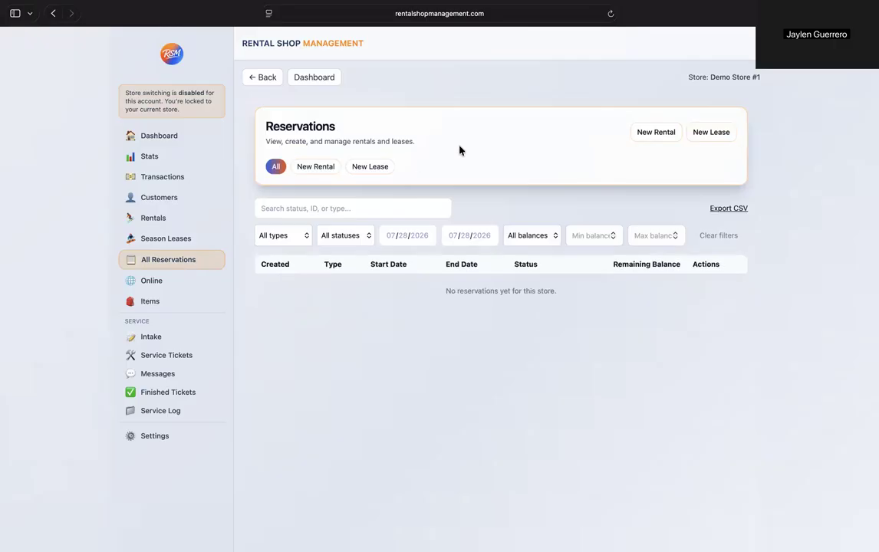
left_click(667, 136)
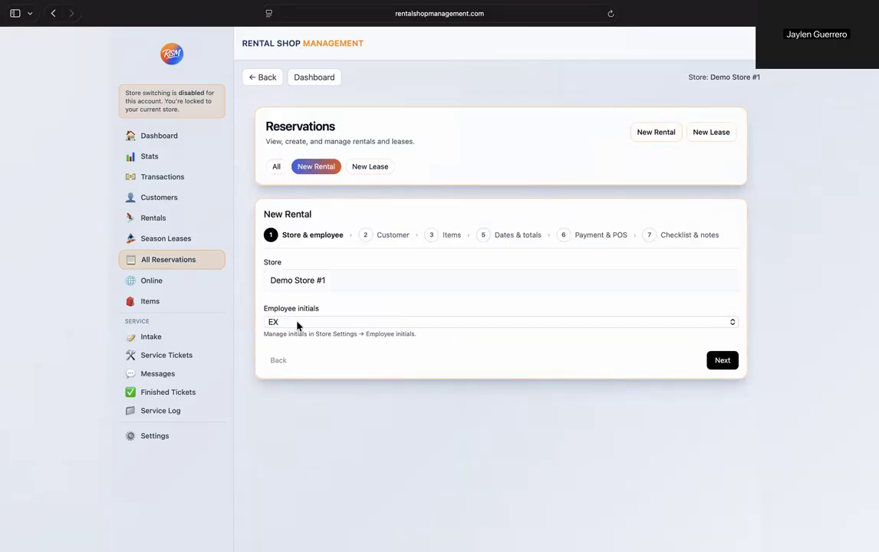
left_click(718, 359)
- Find the existing customer by last name, assign them to the rental, and continue to item selection
left_click(526, 280)
type("guerrero")
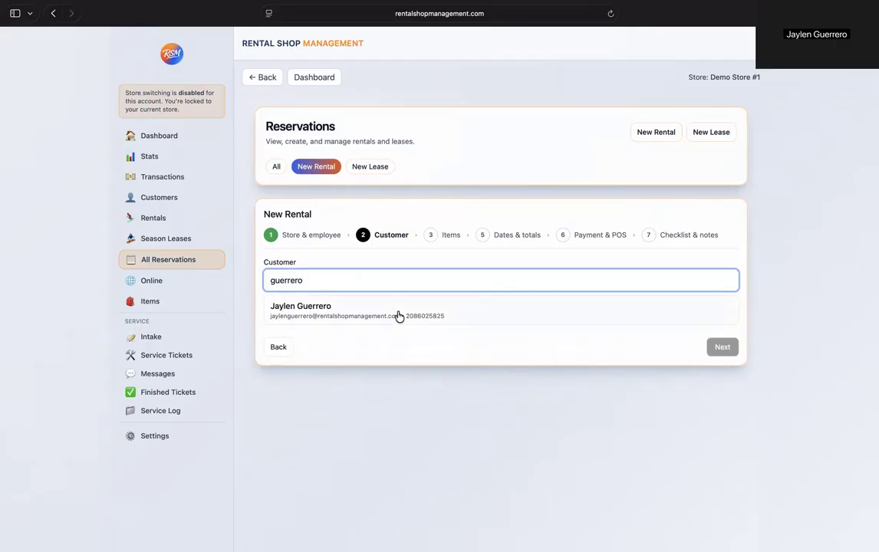
left_click(404, 314)
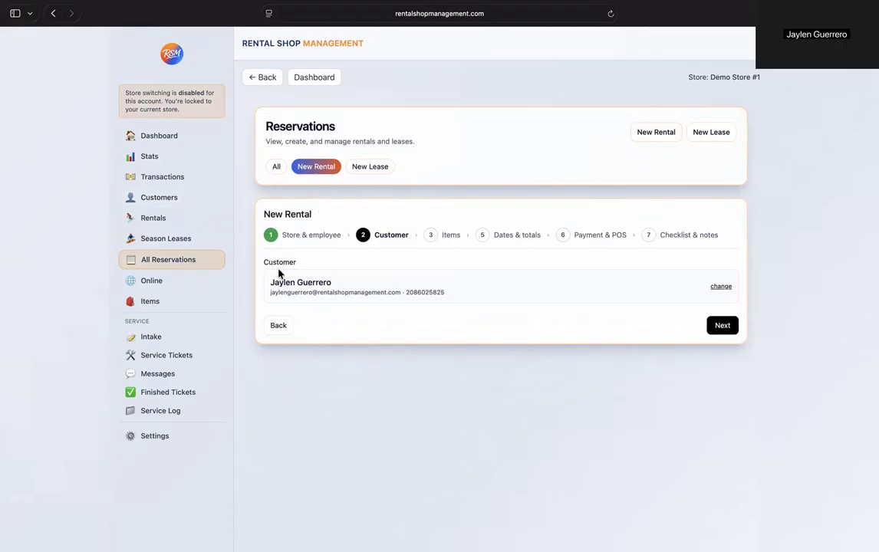
left_click(721, 325)
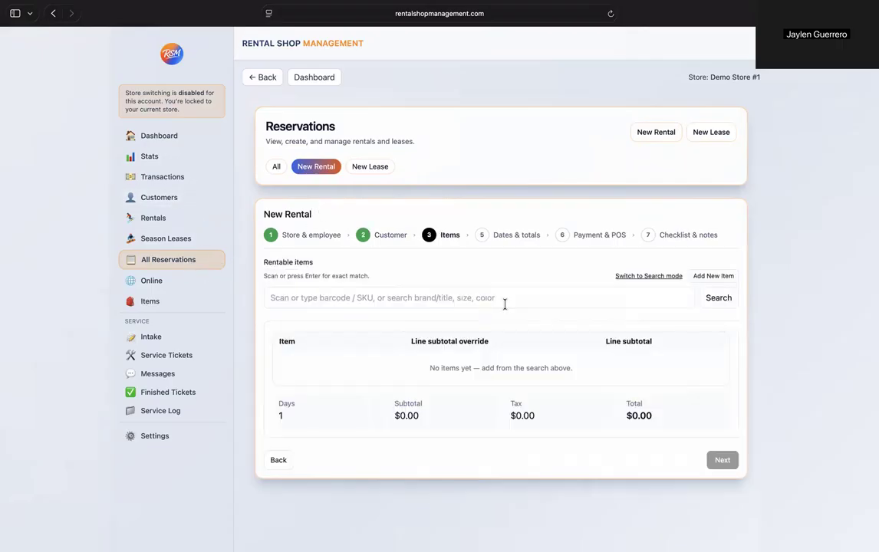
- Search rentable items for "arbor draft", add the 155 CM brown snowboard 110975, and remove it from the rental again
left_click(360, 297)
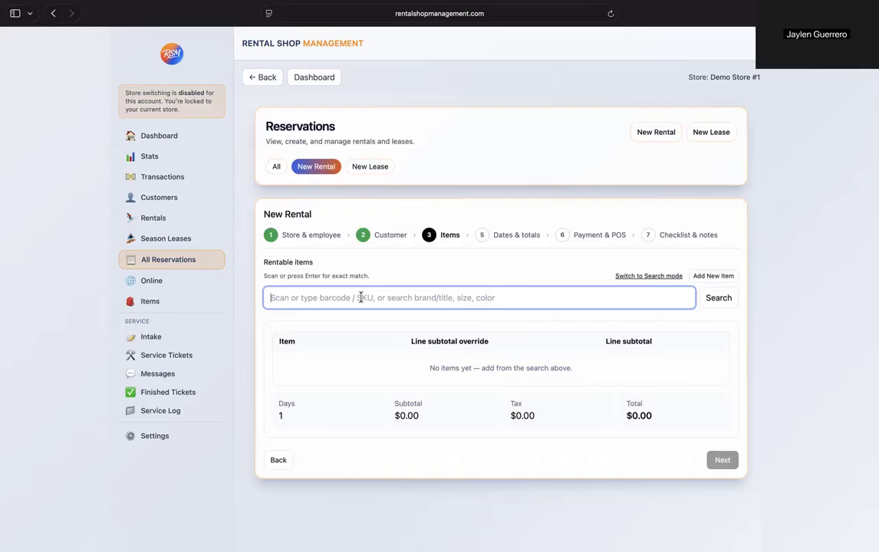
type("a")
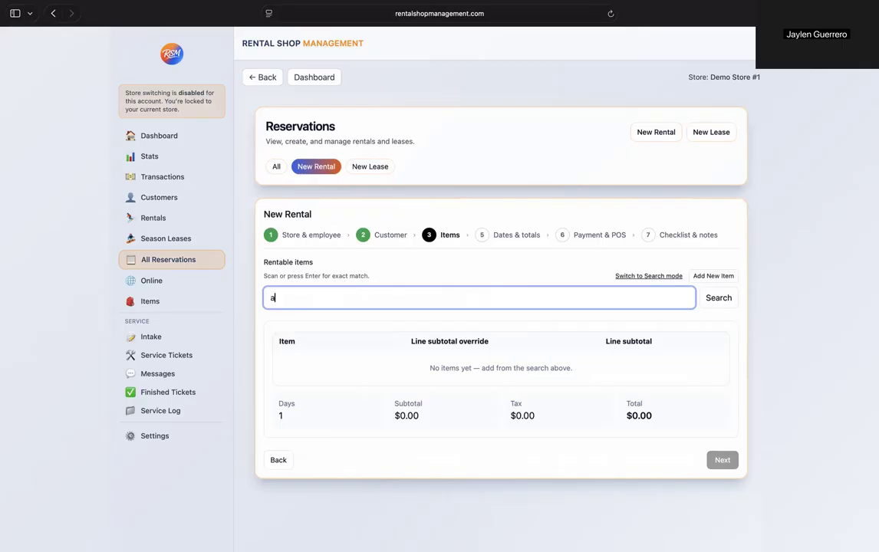
type("rbor draft")
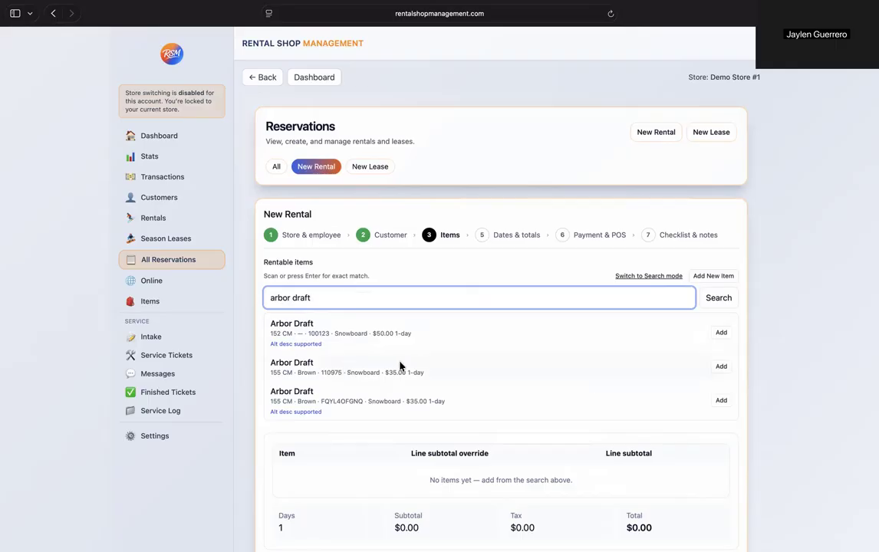
left_click(721, 366)
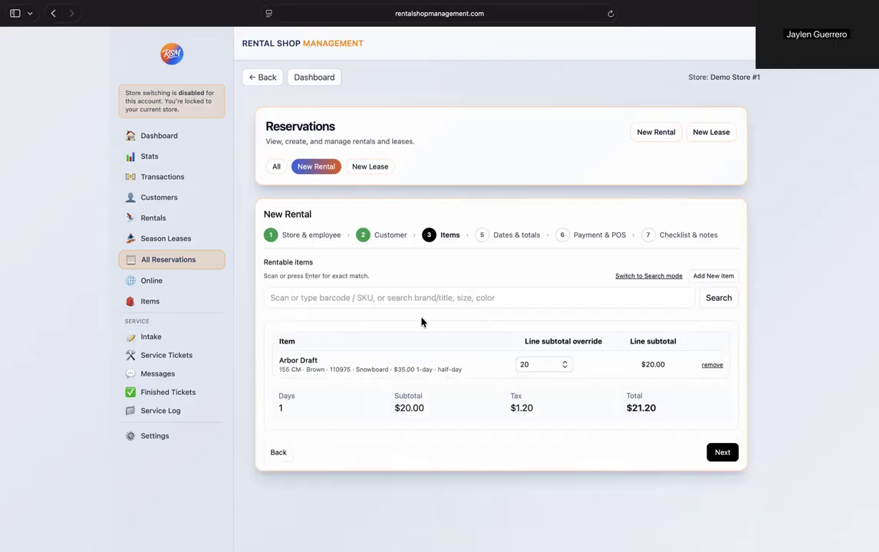
left_click_drag(349, 368, 330, 369)
left_click(454, 344)
left_click(713, 366)
- Add the Arbor Draft snowboard to the rental through an exact match on item code 110975
left_click(462, 299)
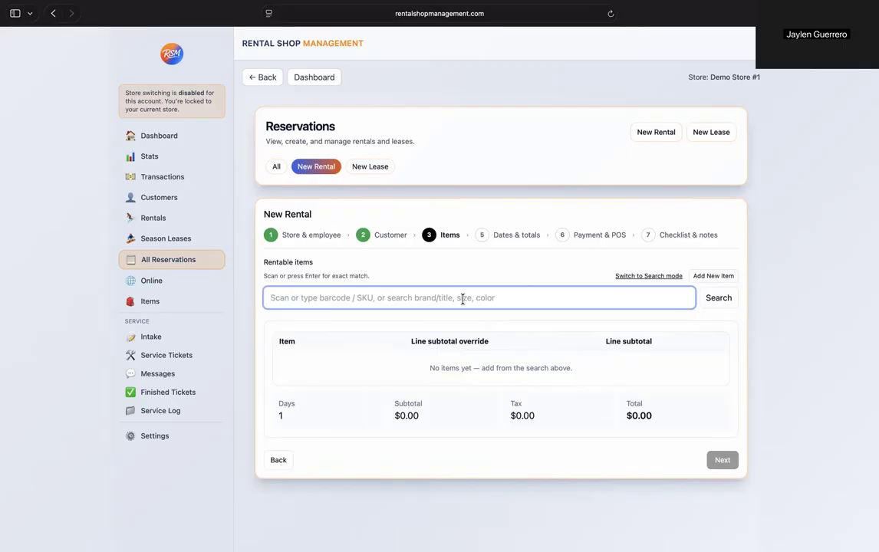
type("110975")
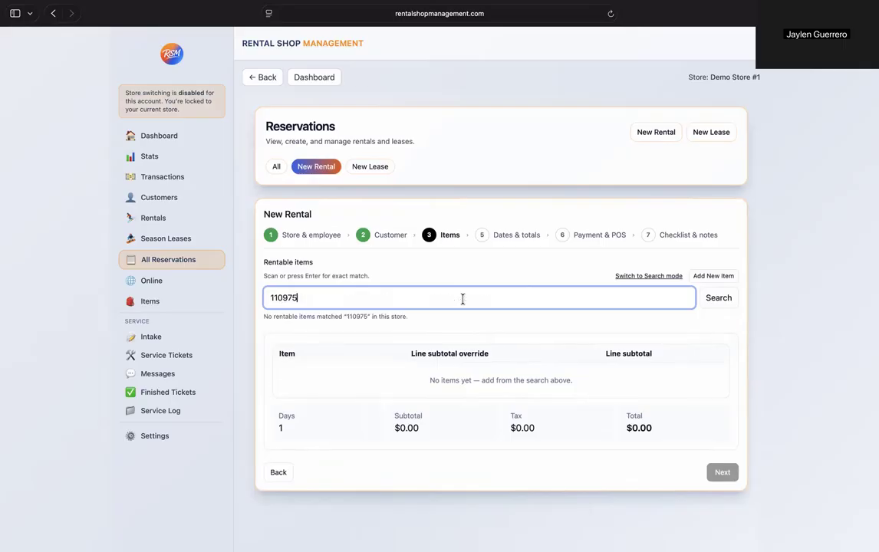
key("Return")
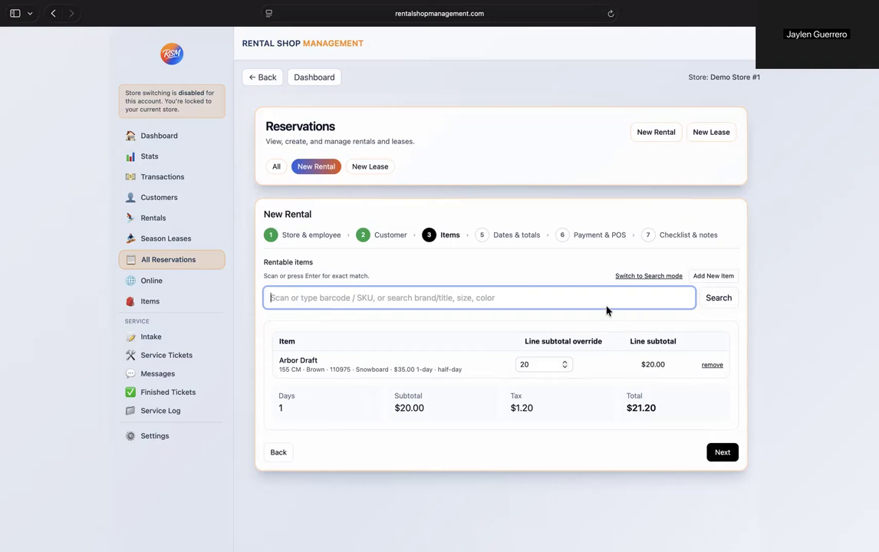
left_click(462, 330)
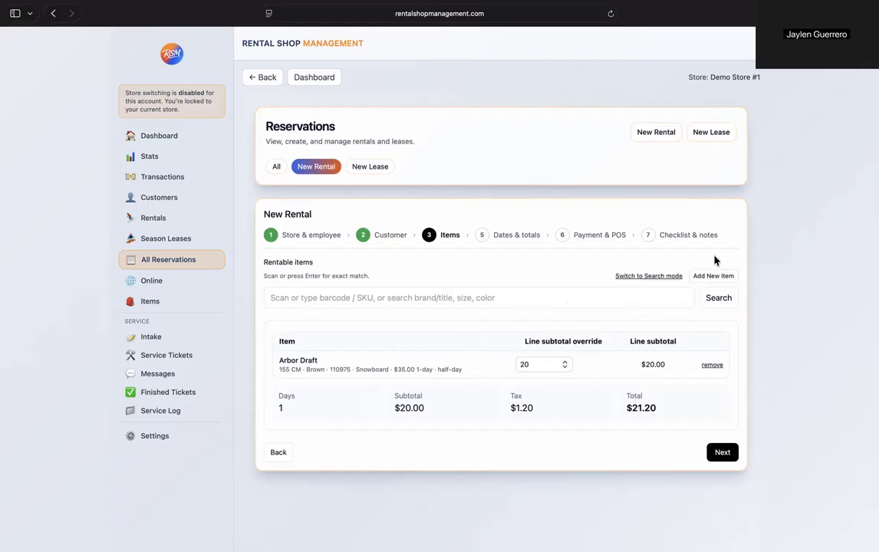
- Examine the form for creating a new item, including its Rentable and Bulk/NEW options, and close it without saving
left_click(717, 277)
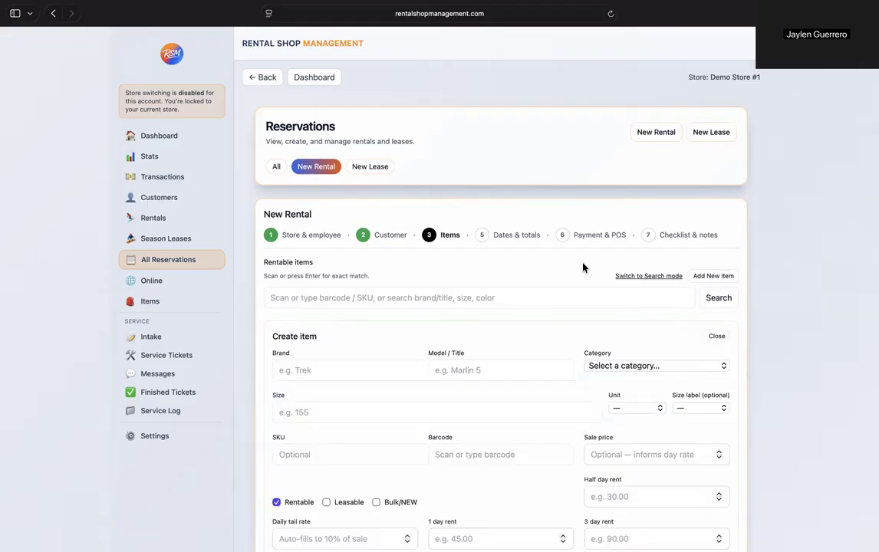
scroll(560, 272, "down", 2)
scroll(439, 304, "down", 2)
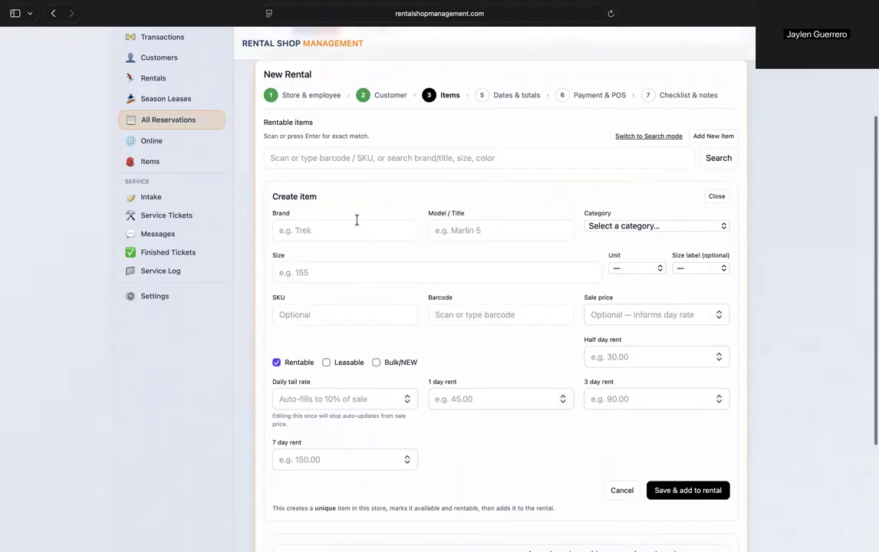
left_click(284, 362)
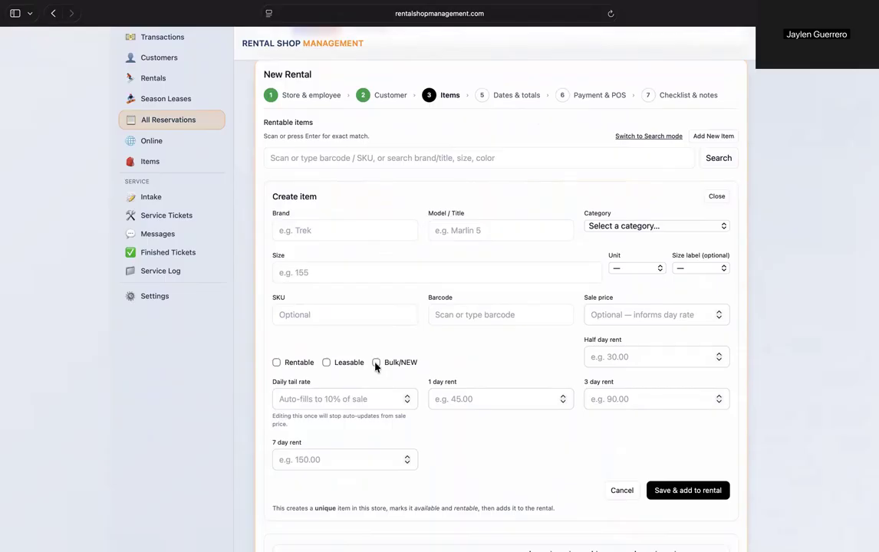
left_click(376, 362)
left_click(376, 363)
left_click(277, 363)
scroll(422, 267, "down", 3)
scroll(404, 318, "up", 3)
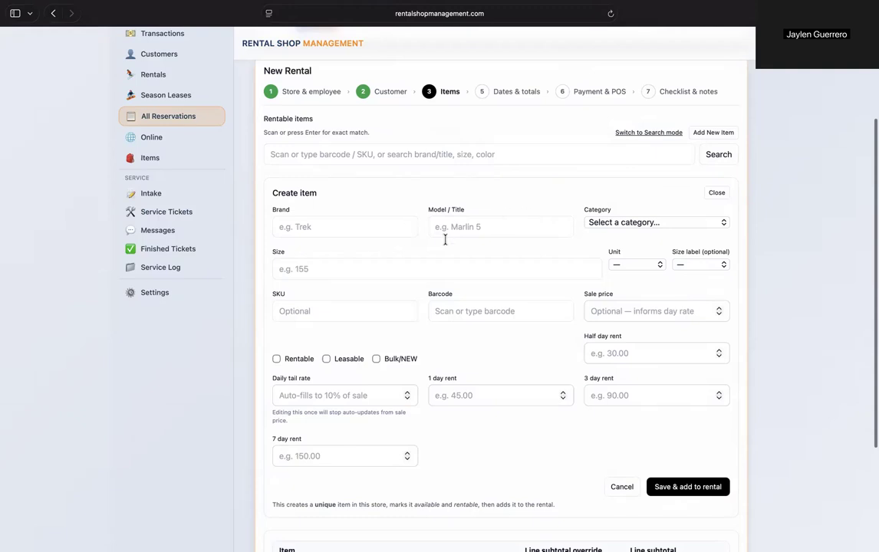
scroll(621, 284, "up", 1)
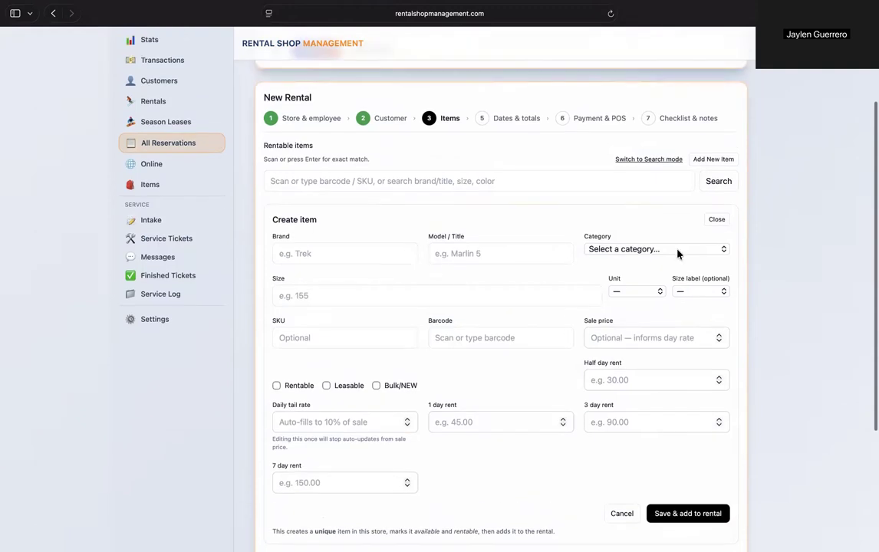
left_click(720, 219)
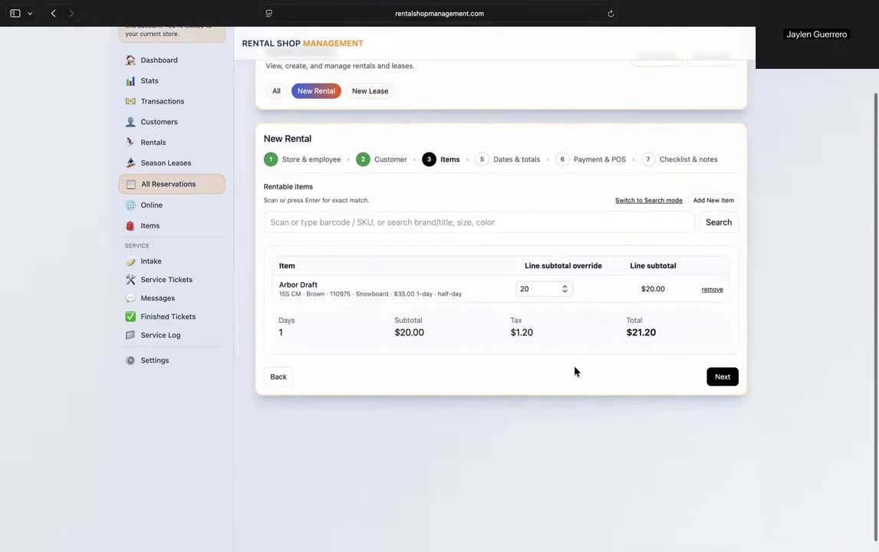
- Set the rental's end date to 07/30/2026 and continue to the payment stage
left_click(720, 378)
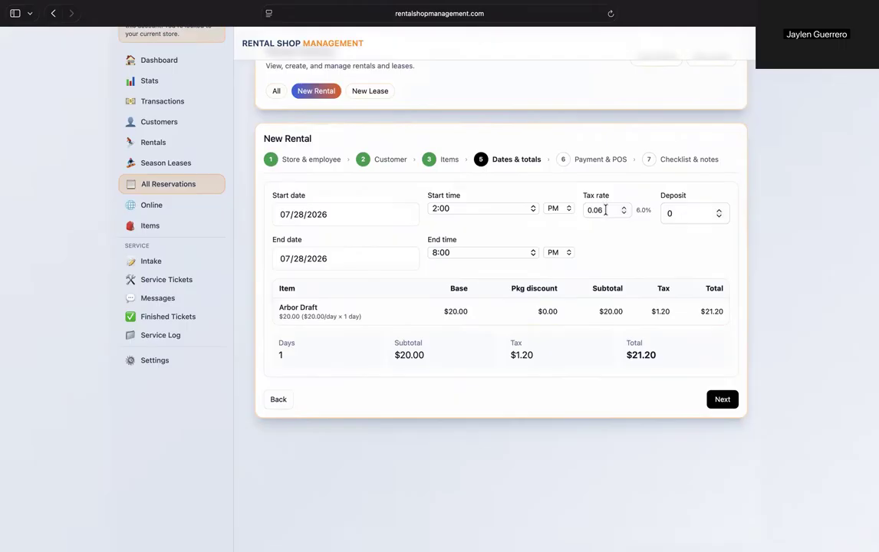
left_click(315, 259)
left_click(317, 332)
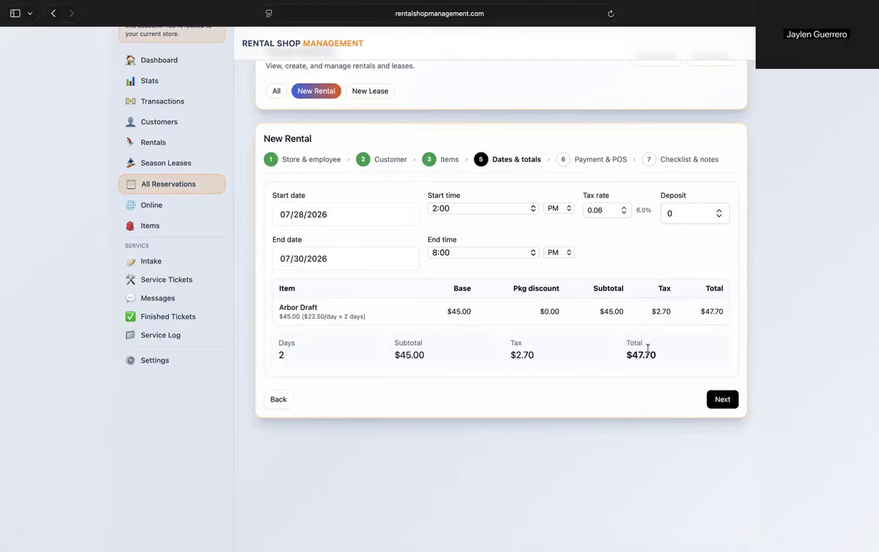
left_click(721, 400)
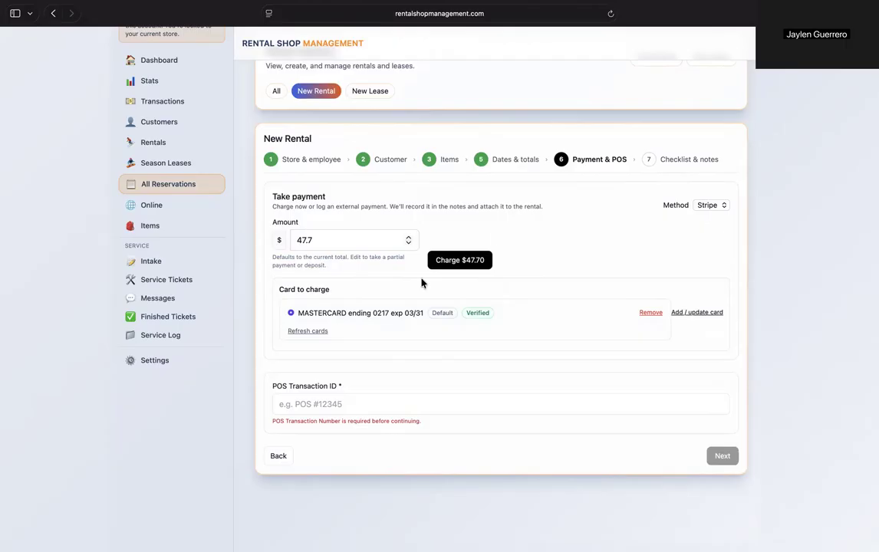
- Enter 123 as the rental's POS transaction ID
left_click(321, 402)
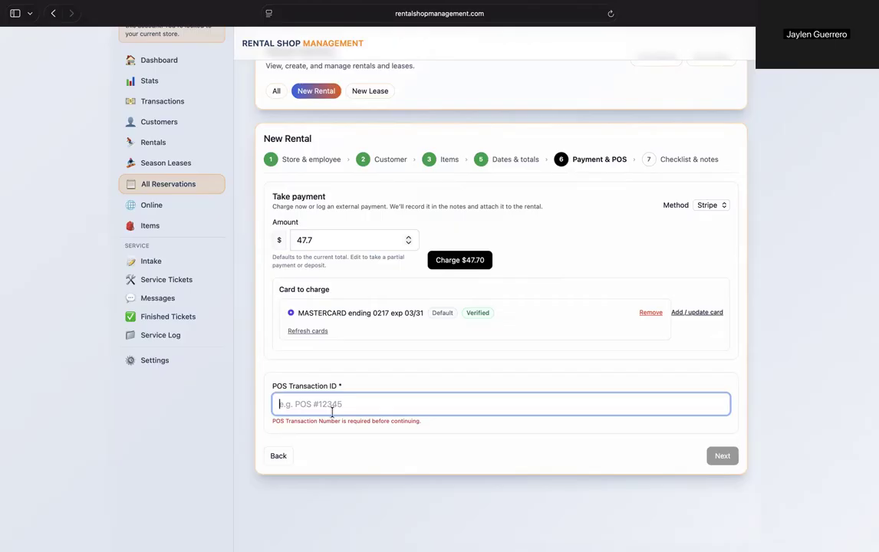
type("123")
left_click(378, 370)
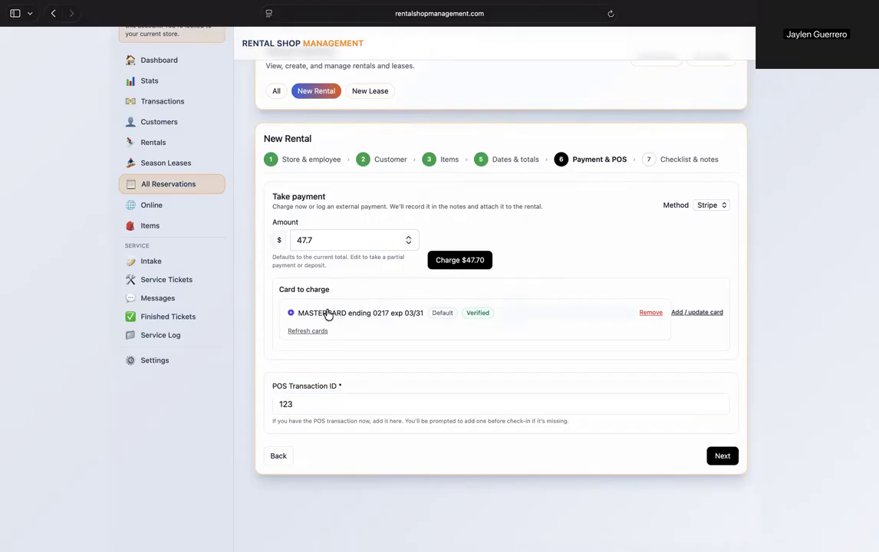
- Examine the form for adding another card to charge, including its card number field, and hide it without saving a card
left_click(697, 313)
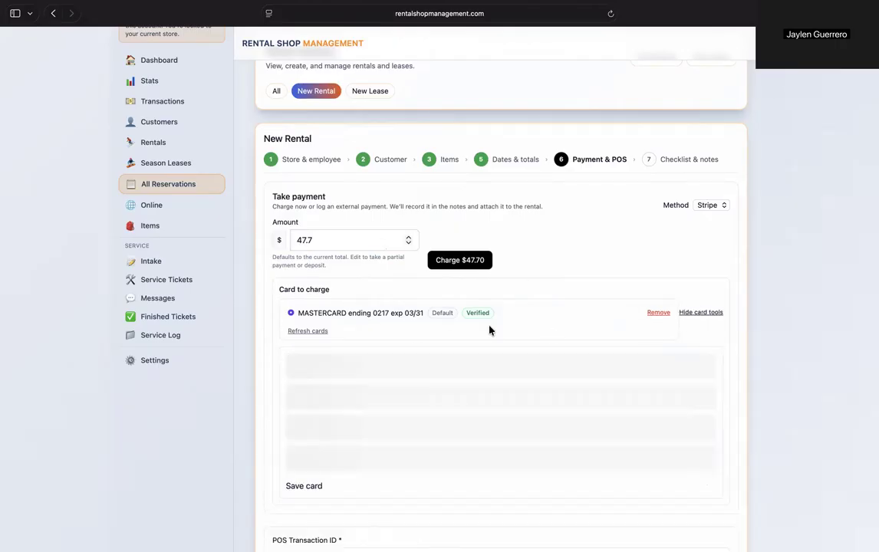
scroll(351, 345, "down", 1)
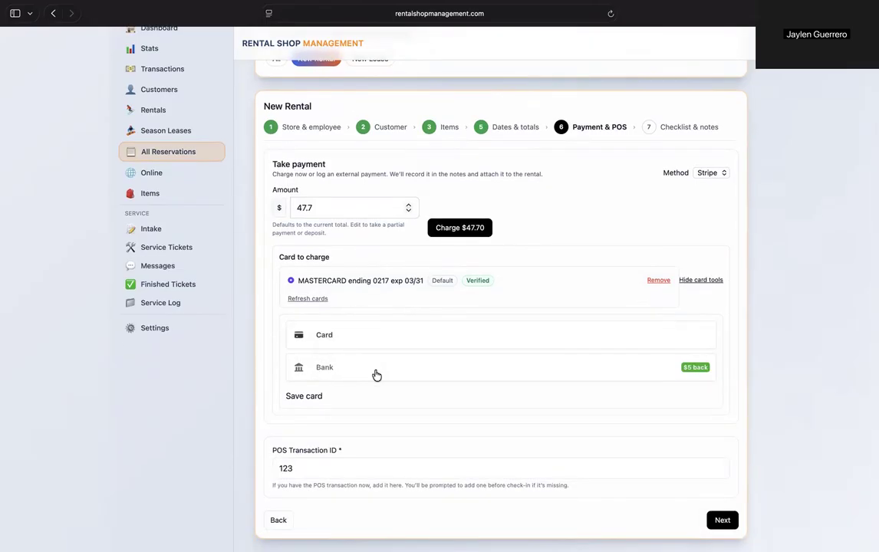
left_click(345, 334)
scroll(347, 307, "down", 1)
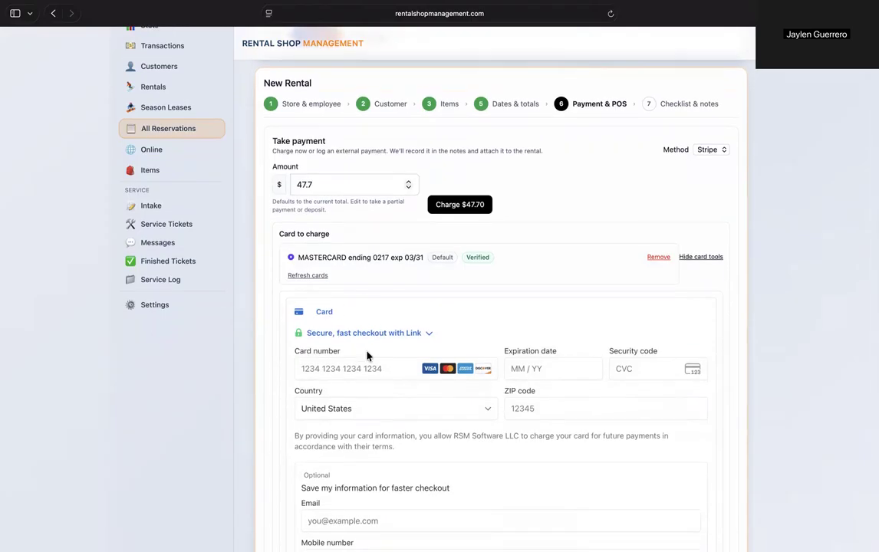
scroll(337, 349, "down", 1)
scroll(345, 334, "down", 1)
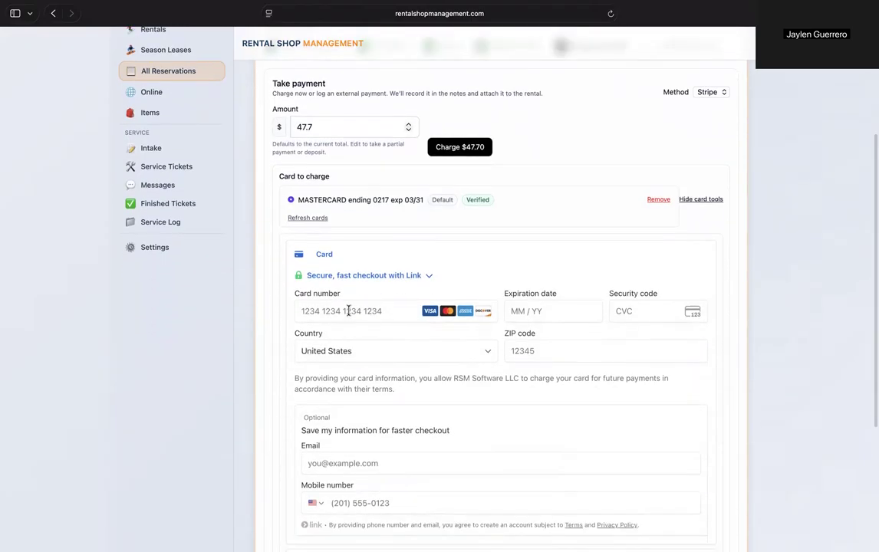
left_click(318, 308)
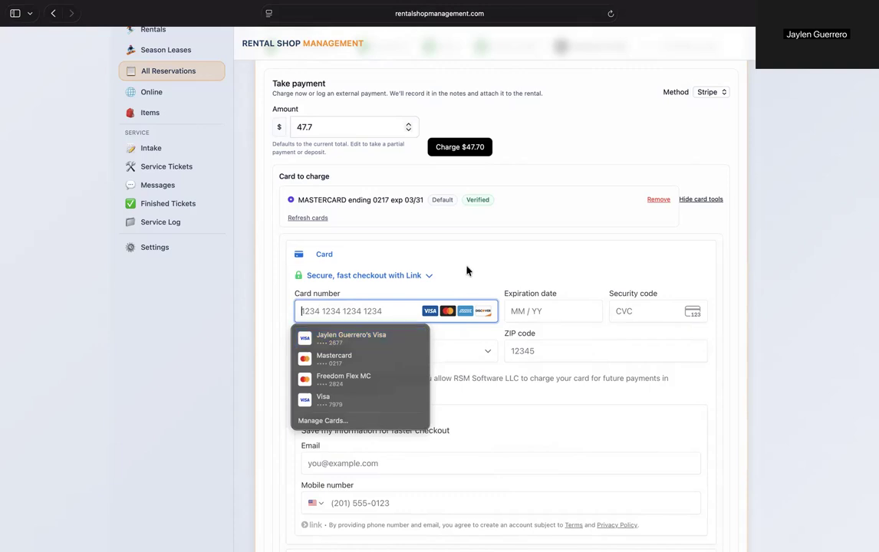
left_click(688, 200)
scroll(565, 250, "up", 1)
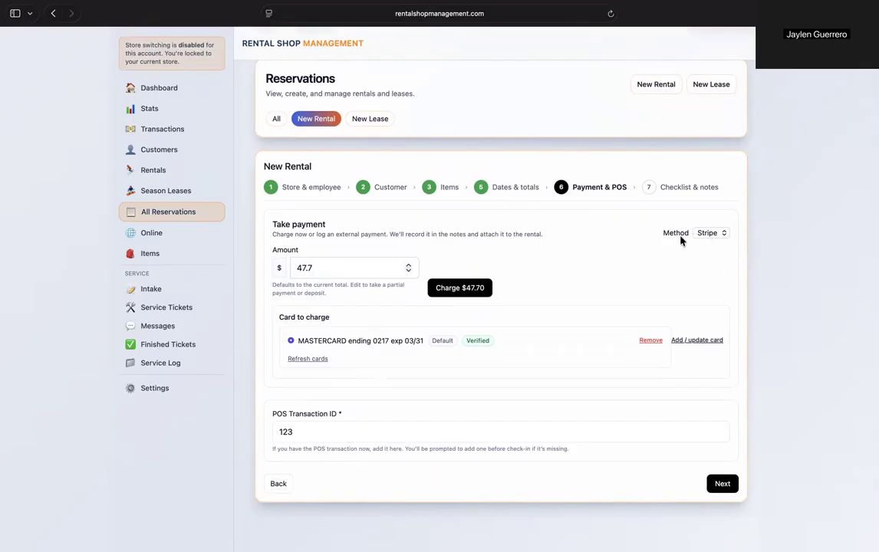
- Log the $47.70 payment with the method Other and continue to the checklist and notes stage
left_click(718, 234)
left_click(710, 246)
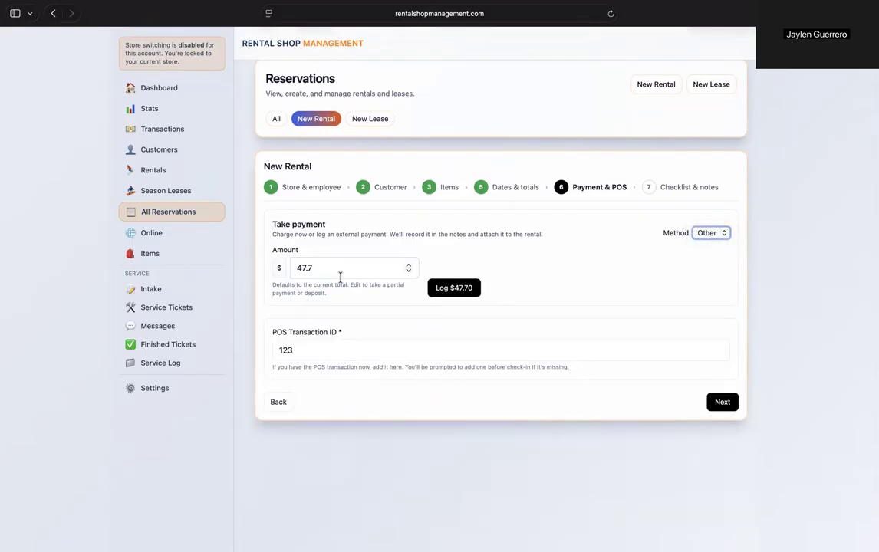
scroll(324, 255, "up", 1)
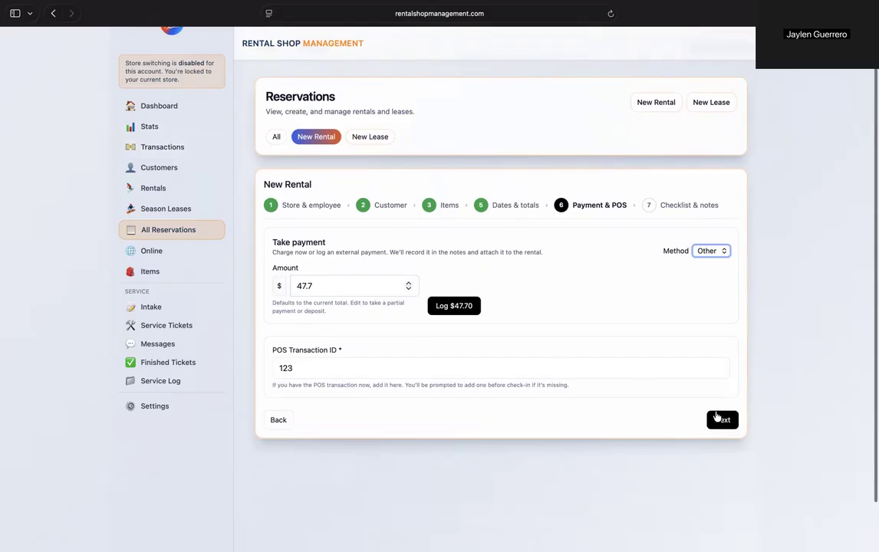
left_click(449, 306)
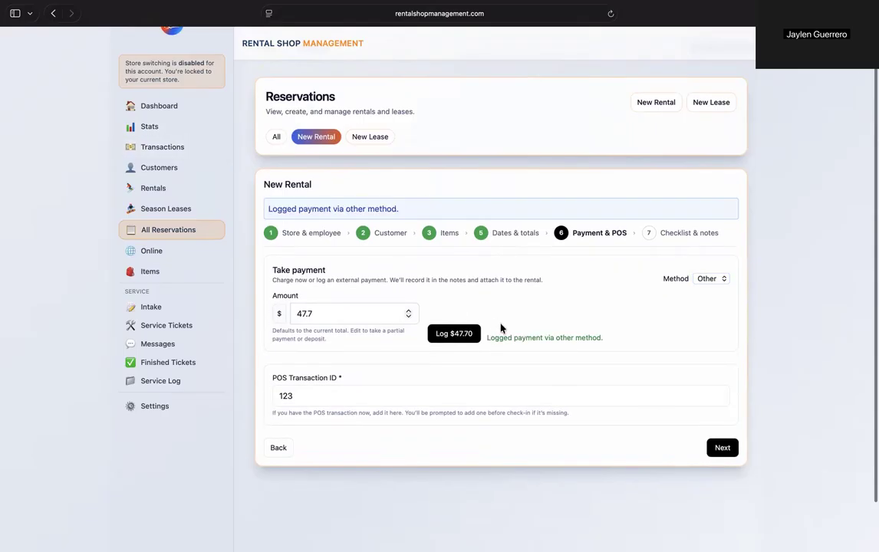
left_click(719, 450)
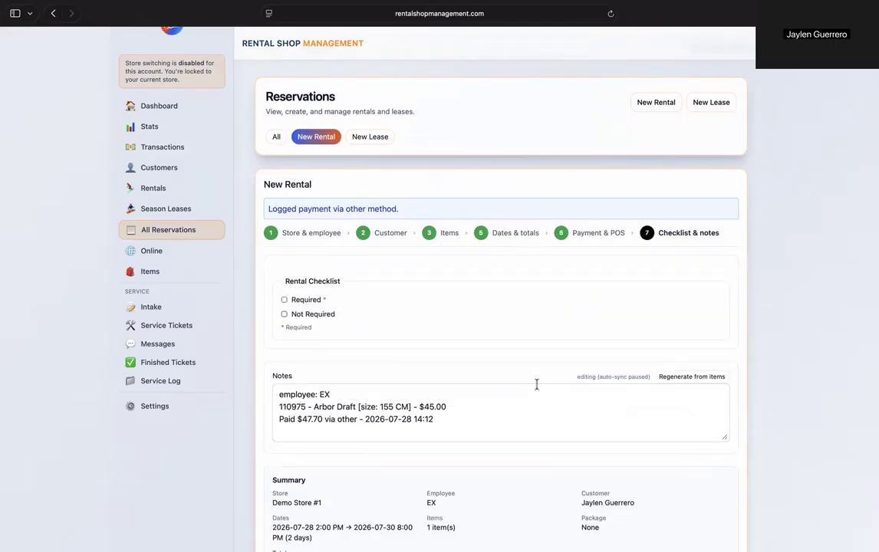
- Mark both the Required and Not Required items of the rental checklist as done
scroll(537, 385, "down", 3)
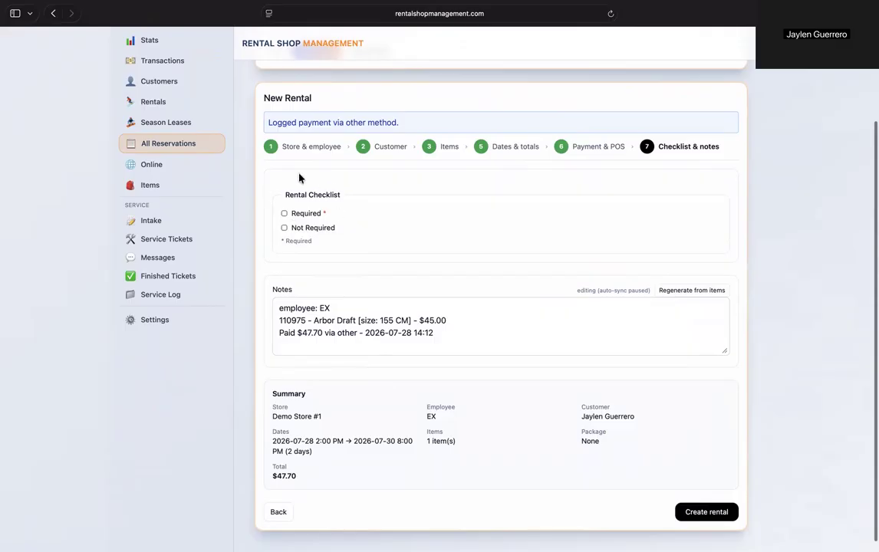
left_click(285, 213)
left_click(284, 227)
- Add the line "Hi there" below the payment line in the rental's notes
left_click(446, 334)
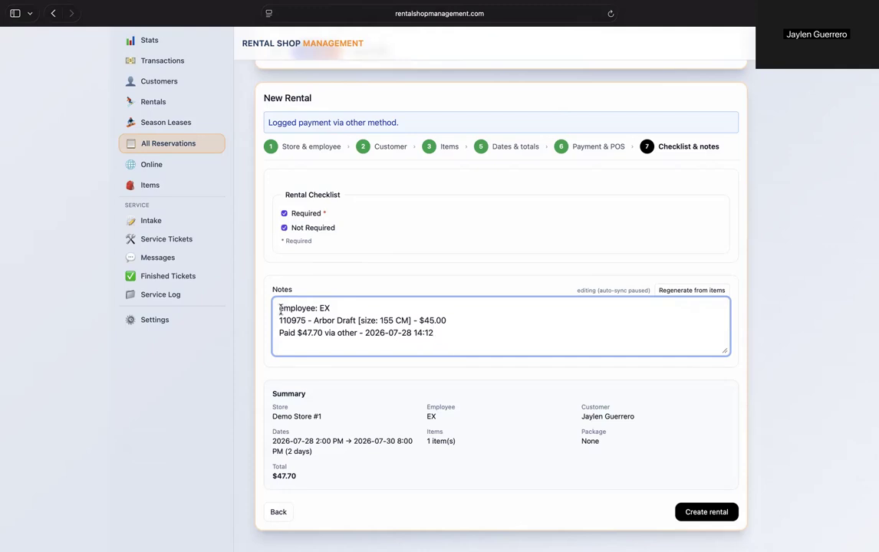
left_click_drag(280, 309, 332, 309)
left_click_drag(284, 323, 415, 322)
left_click(437, 321)
left_click_drag(278, 333, 440, 336)
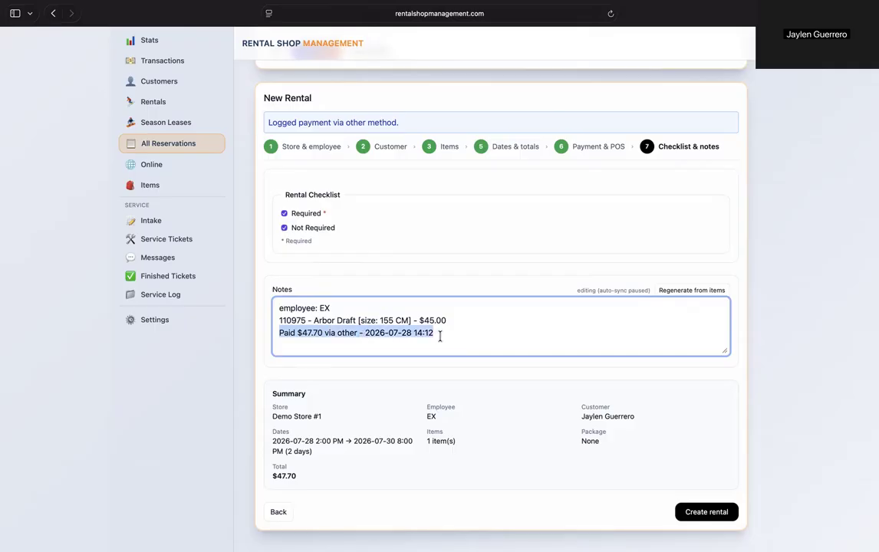
left_click(438, 333)
key("Return")
type("Hi there")
left_click(532, 283)
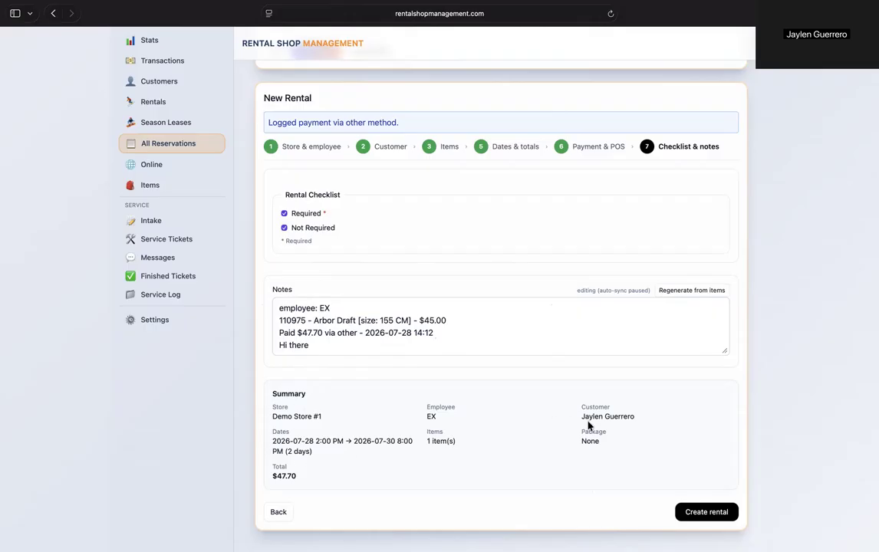
- Create the rental and check out its reservation
left_click(692, 513)
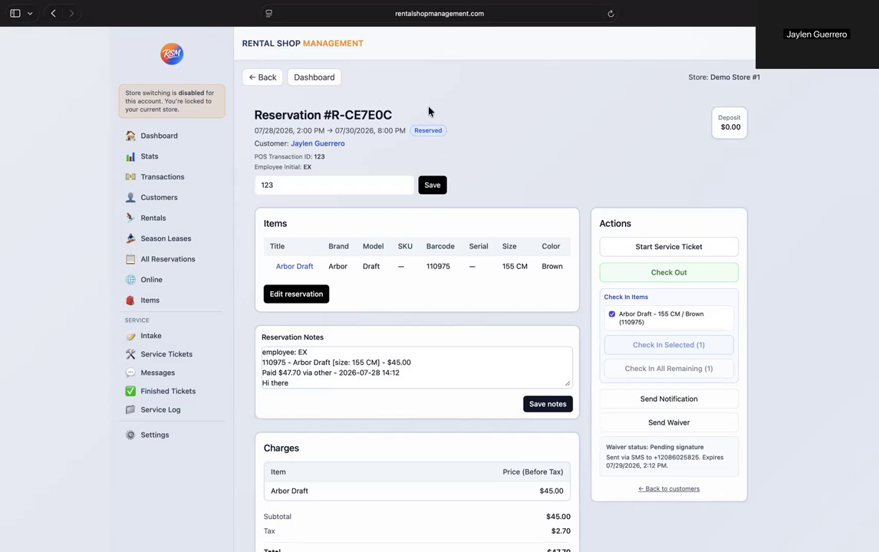
left_click(654, 275)
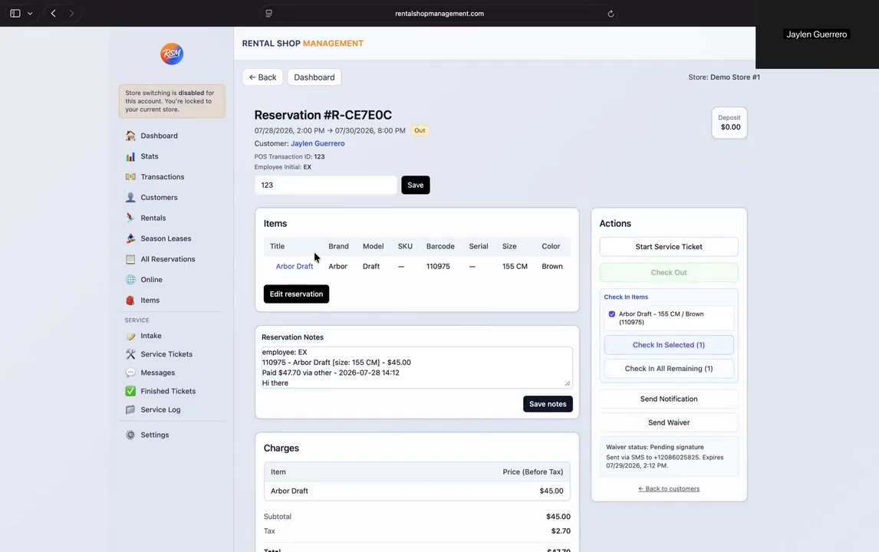
- Examine the waiver sending dialog for the reservation and close it without sending
scroll(435, 307, "down", 2)
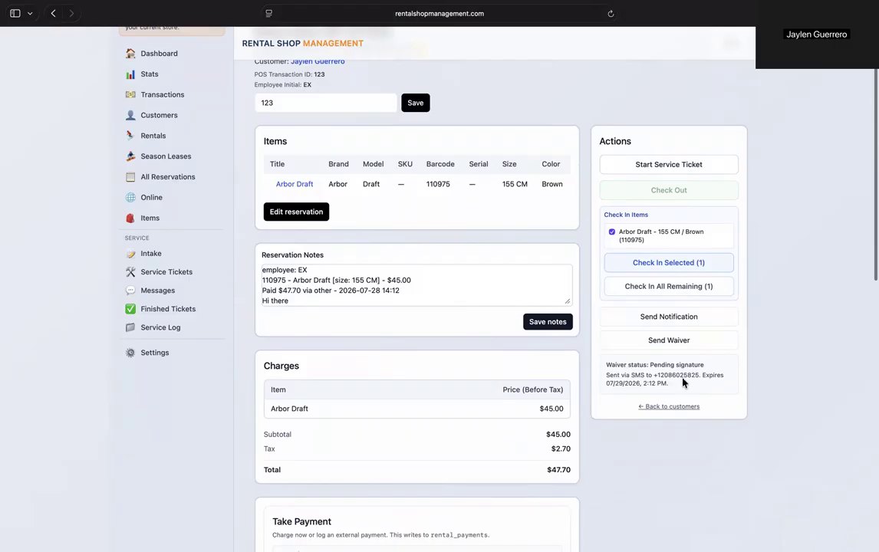
left_click(643, 342)
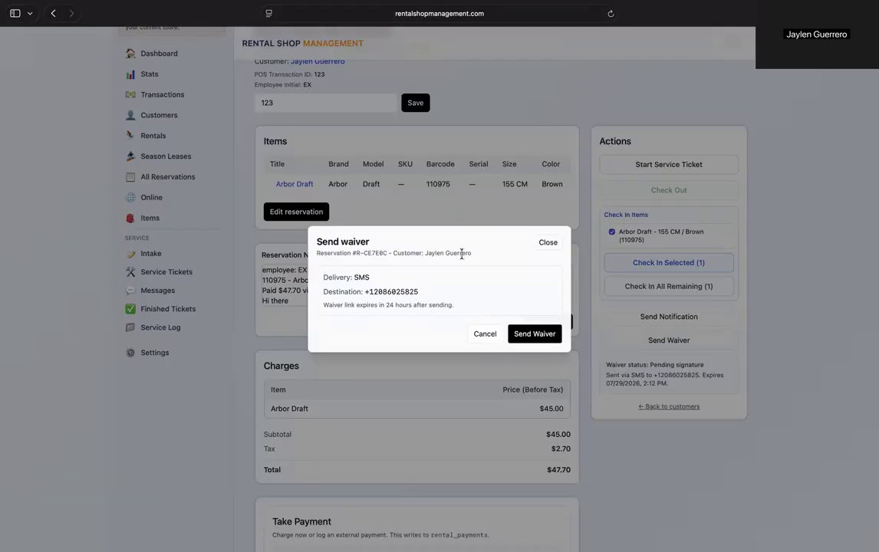
left_click(546, 243)
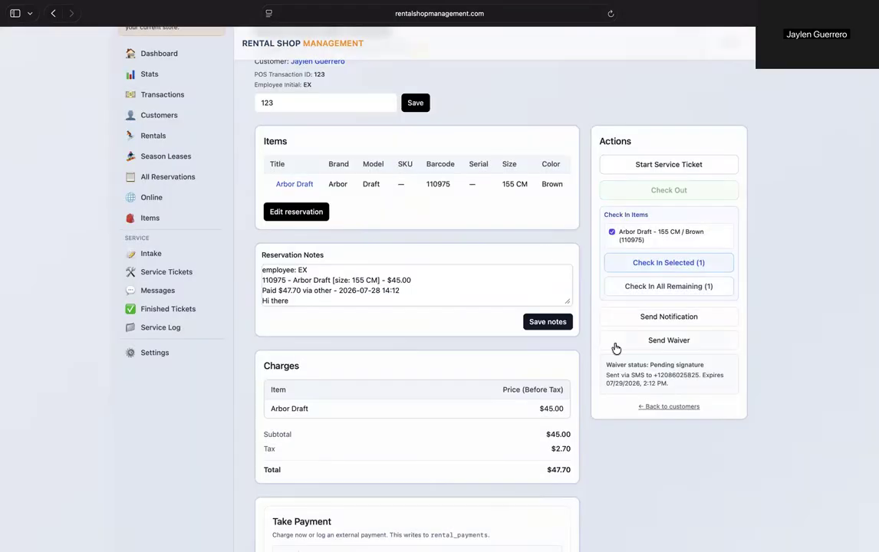
- Examine the notification's email and SMS previews and its message types, and close the dialog without sending anything
left_click(667, 318)
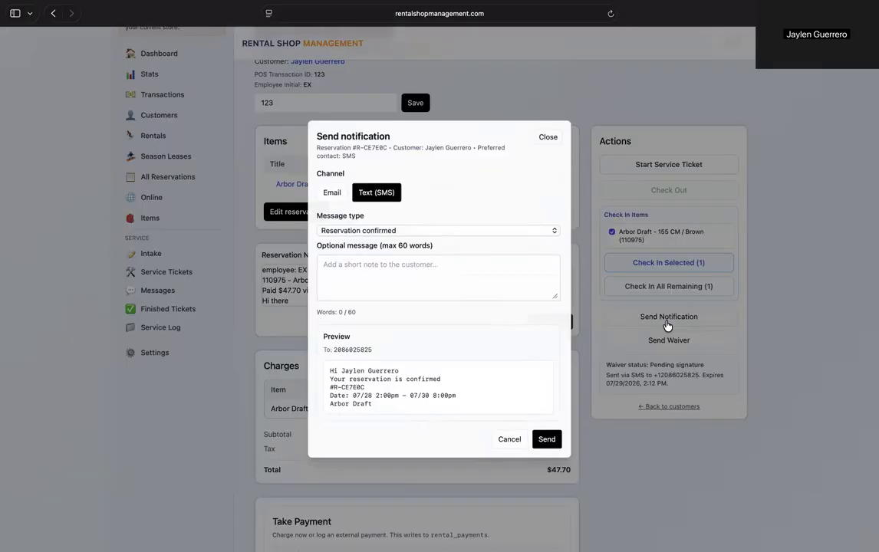
left_click(331, 193)
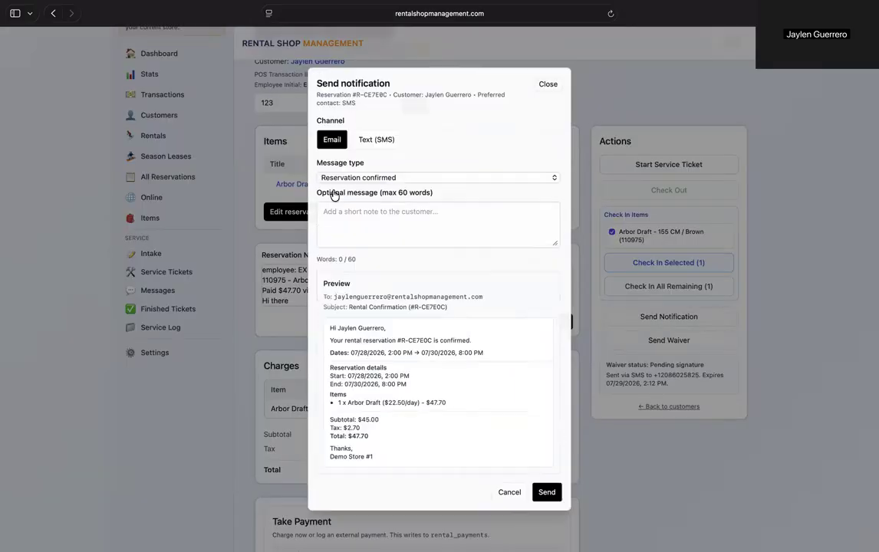
left_click(374, 139)
left_click(379, 231)
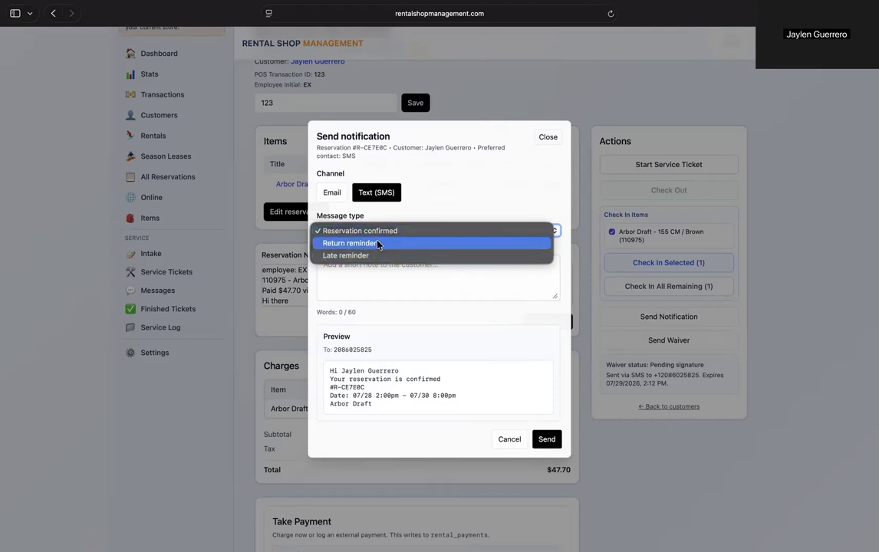
left_click(397, 196)
left_click(376, 234)
left_click(423, 200)
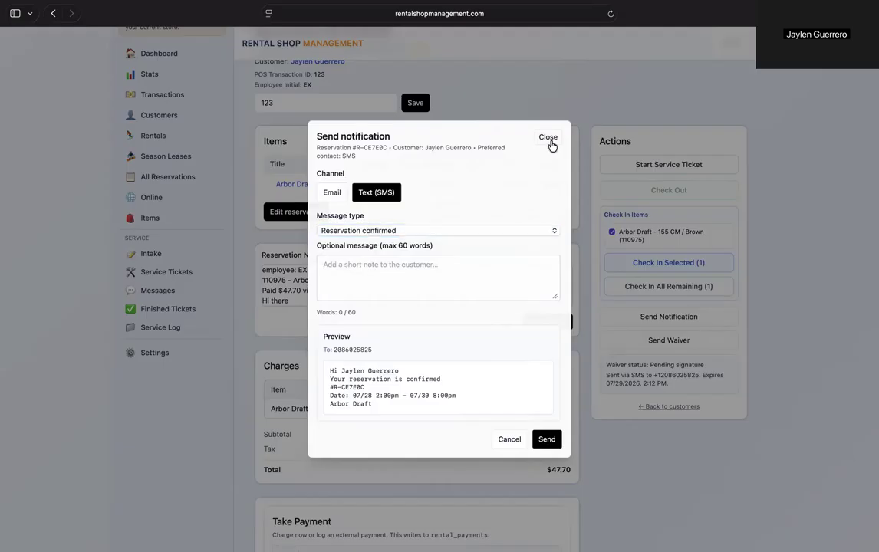
left_click(548, 138)
- Switch the payment method in the reservation's Take Payment section to Other (external)
scroll(395, 285, "down", 3)
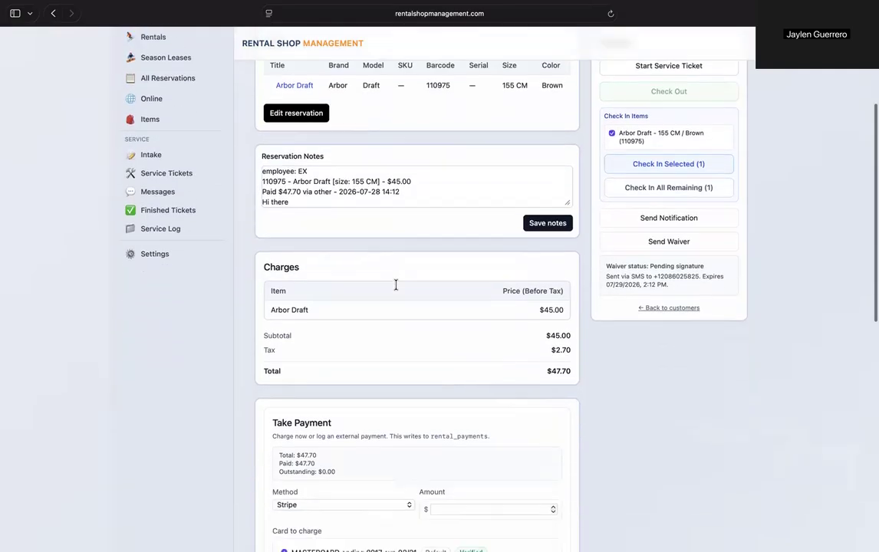
scroll(395, 284, "up", 3)
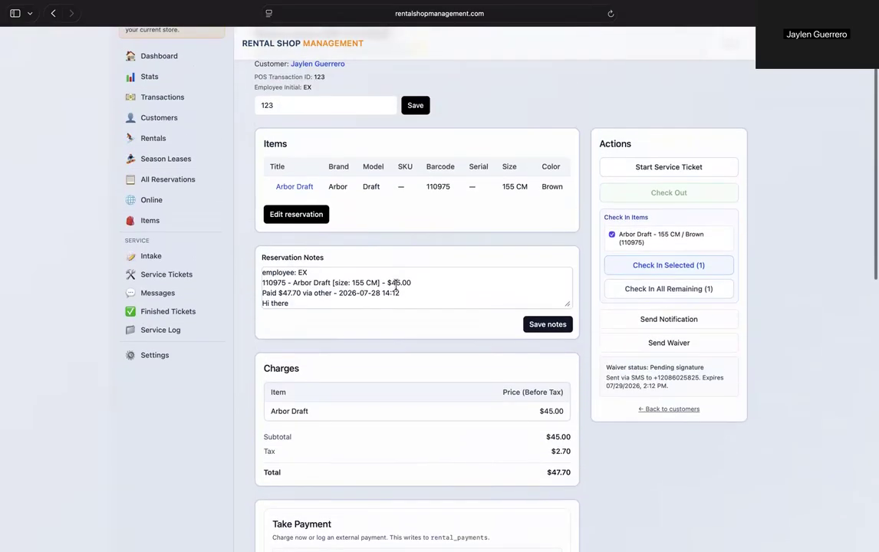
scroll(397, 287, "up", 1)
scroll(459, 288, "down", 6)
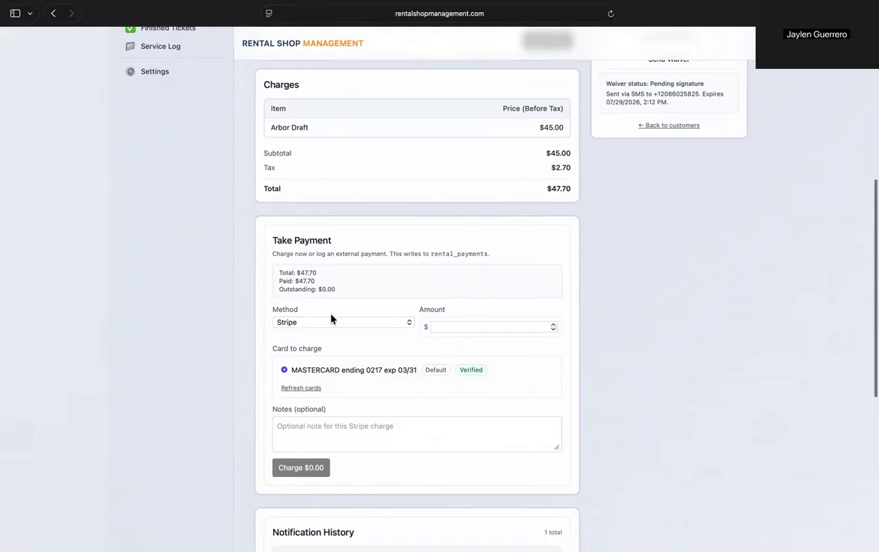
scroll(349, 337, "down", 1)
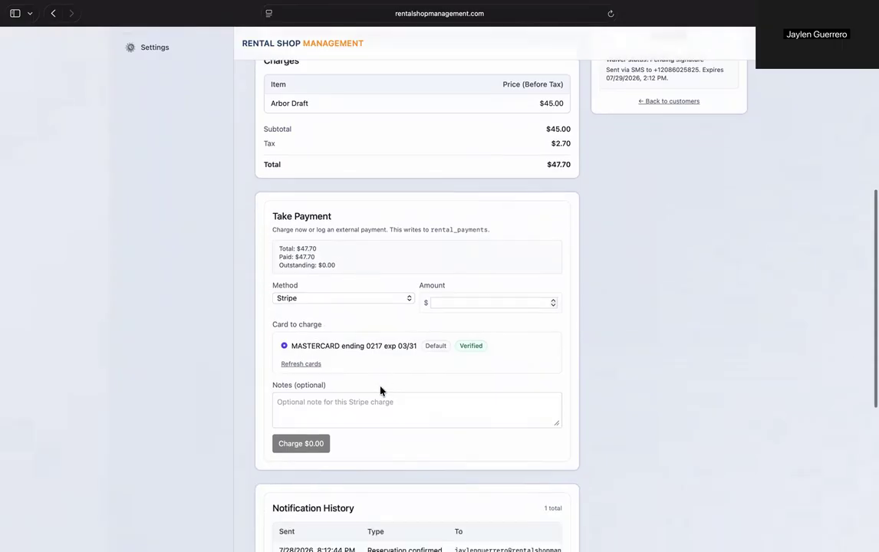
left_click(349, 282)
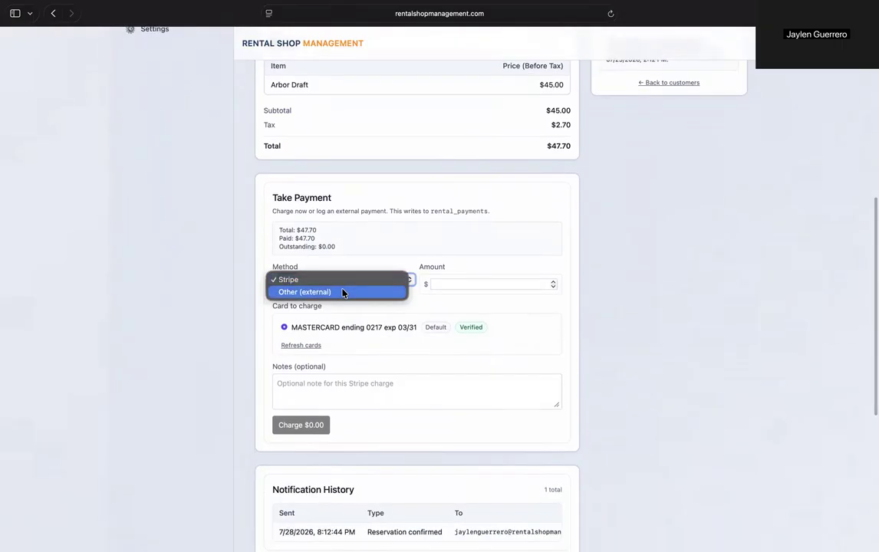
left_click(343, 290)
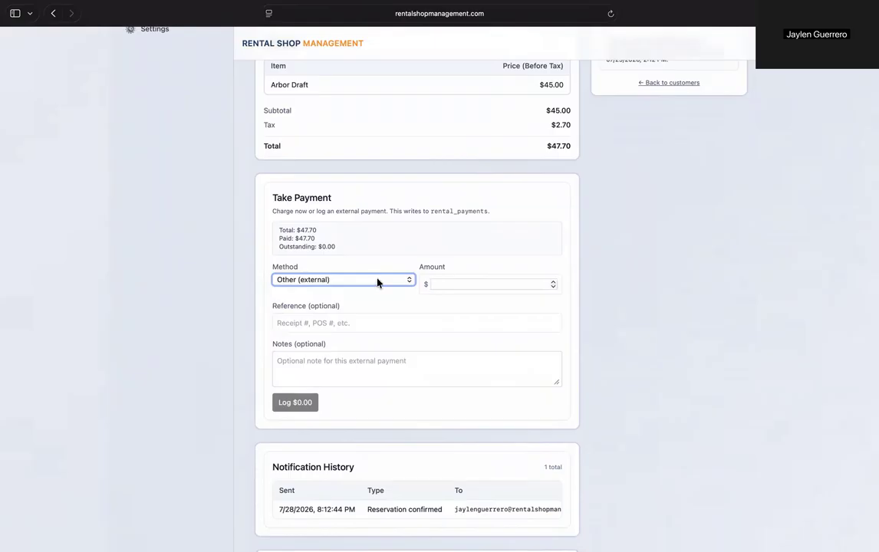
- Show the card on file and review the reservation's notification history, date change history and transaction log
scroll(379, 280, "down", 4)
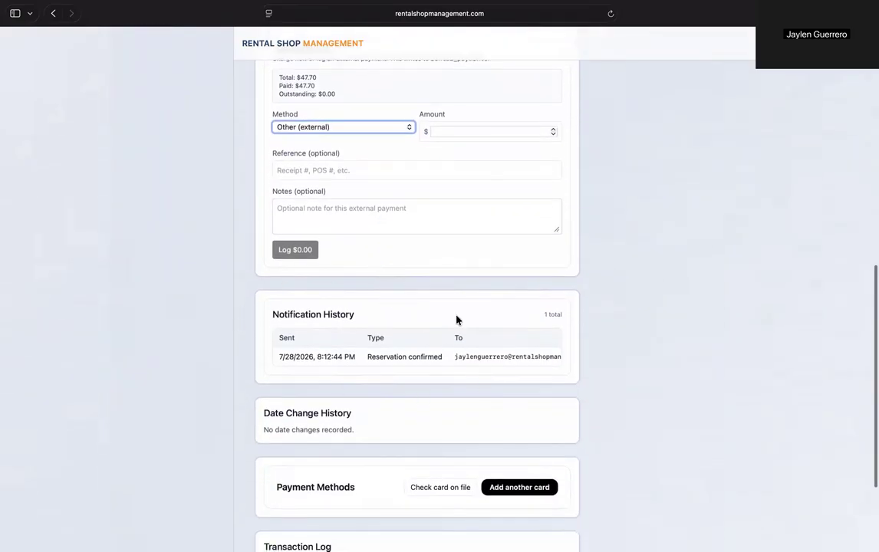
scroll(337, 356, "down", 2)
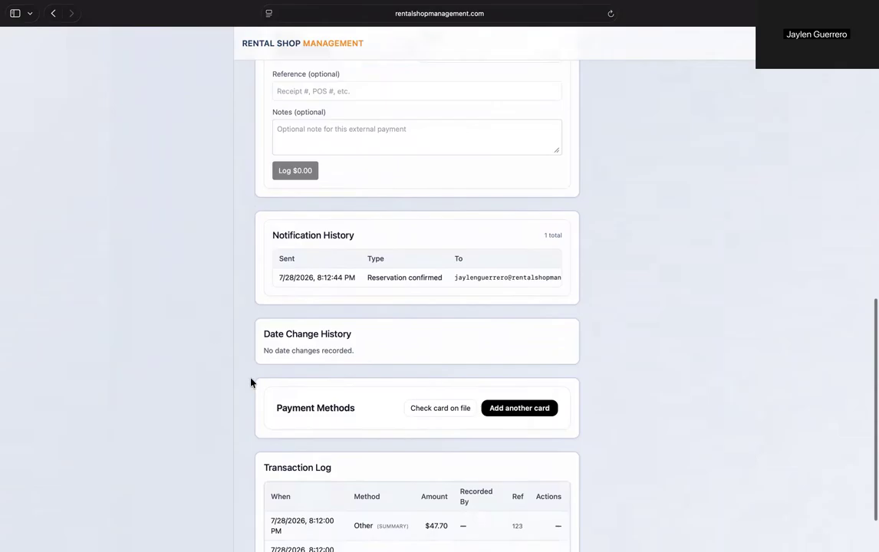
scroll(398, 362, "down", 1)
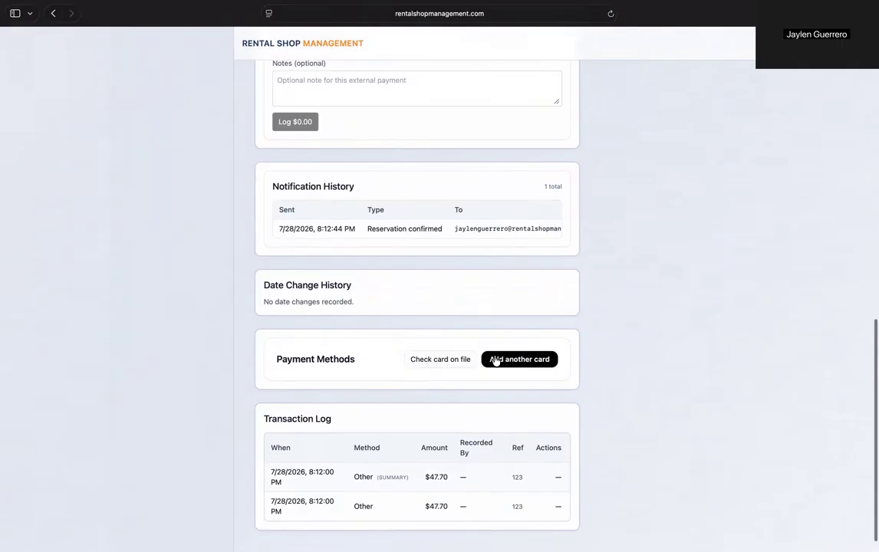
left_click(454, 359)
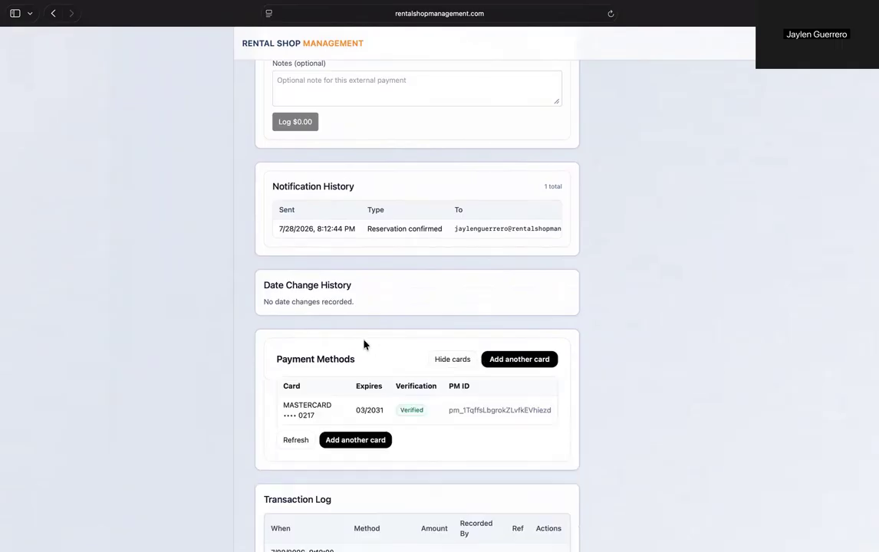
scroll(330, 357, "down", 2)
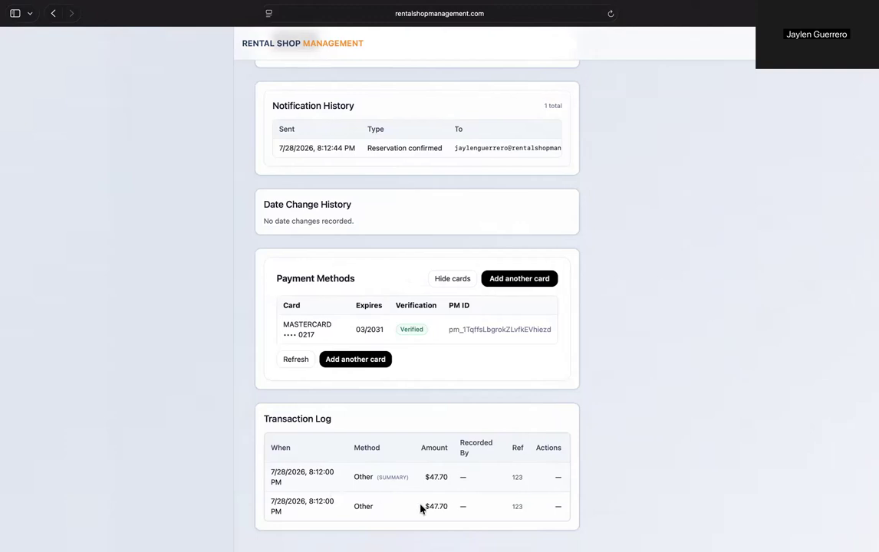
scroll(445, 507, "up", 15)
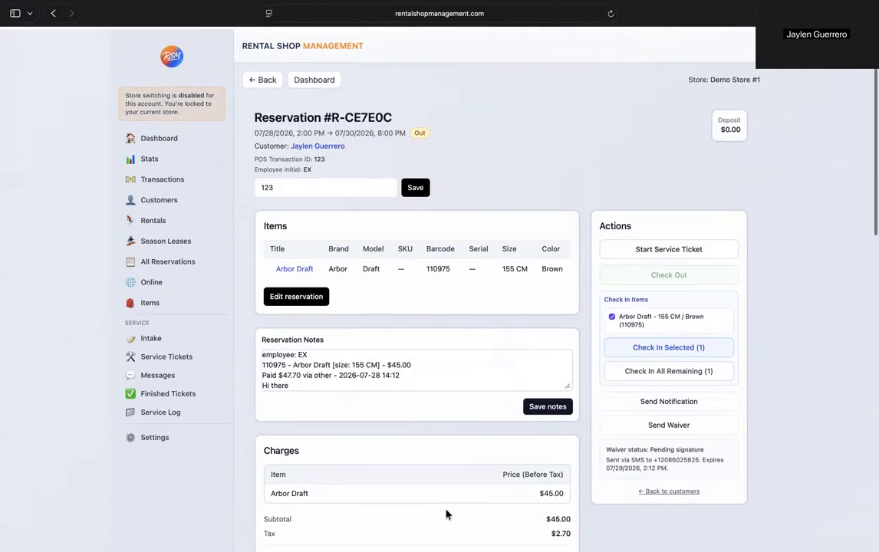